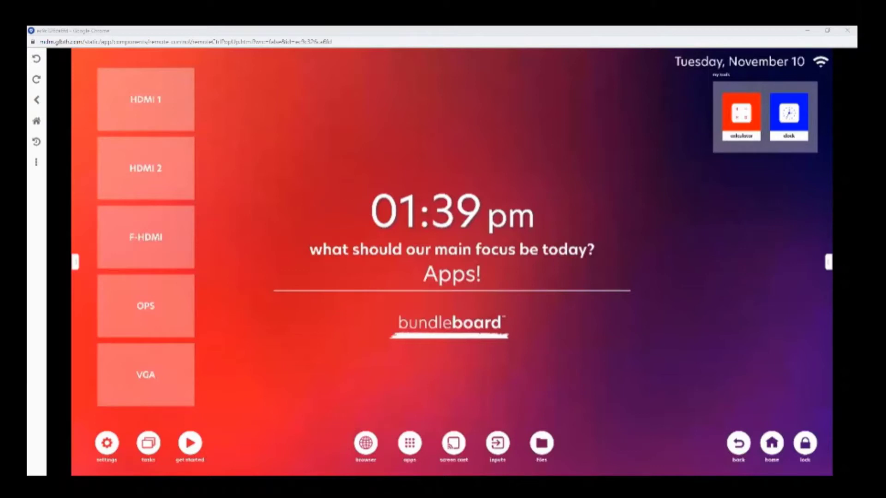
Show the list of onboard apps on the Bundleboard G home screen.
{"action": "left_click", "coordinate": [410, 444]}
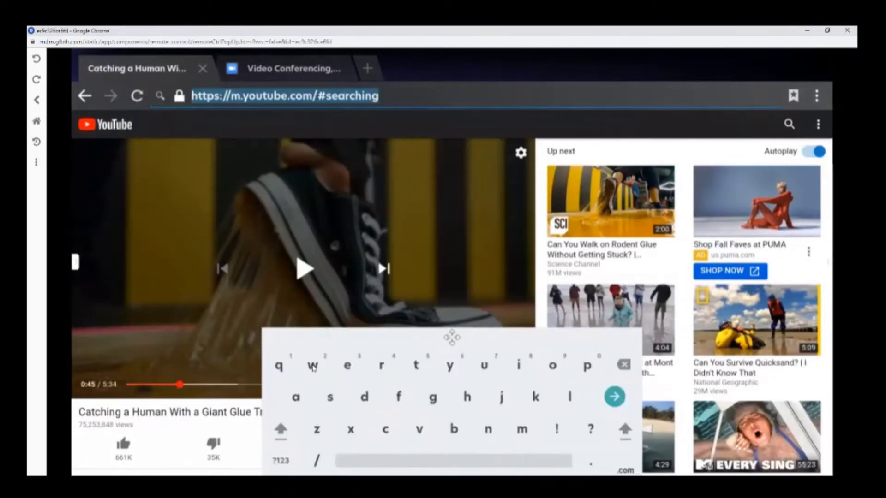
Enter the address qomo.com and load the website.
{"action": "left_click", "coordinate": [280, 372]}
{"action": "left_click", "coordinate": [553, 373]}
{"action": "type", "text": "mo"}
{"action": "left_click", "coordinate": [626, 470]}
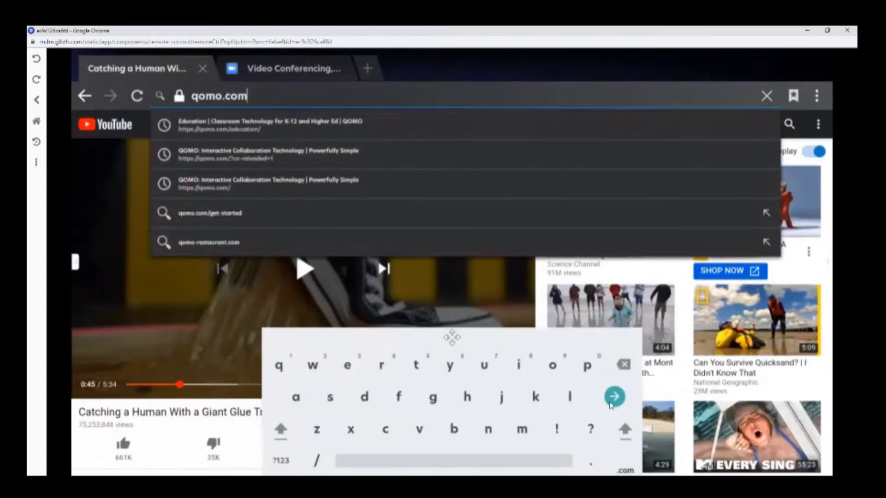
{"action": "left_click", "coordinate": [611, 402]}
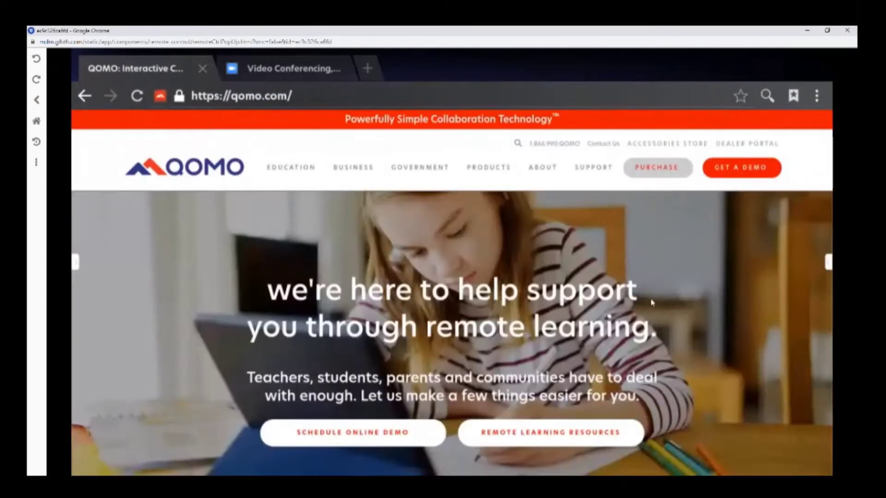
Scroll qomo.com, zoom in three steps and back out, then view the saved bookmarks.
{"action": "scroll", "coordinate": [651, 302], "scroll_direction": "down", "scroll_amount": 8}
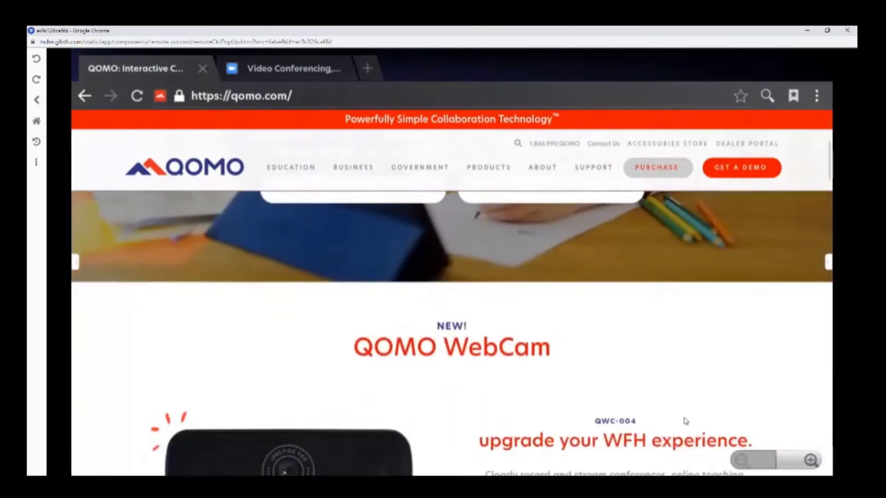
{"action": "scroll", "coordinate": [711, 425], "scroll_direction": "down", "scroll_amount": 1}
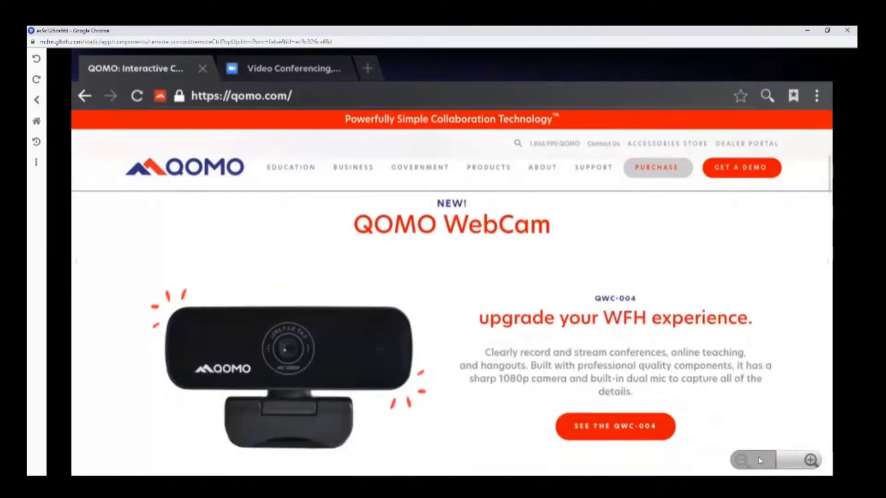
{"action": "left_click", "coordinate": [811, 460]}
{"action": "left_click", "coordinate": [811, 460]}
{"action": "left_click", "coordinate": [810, 461]}
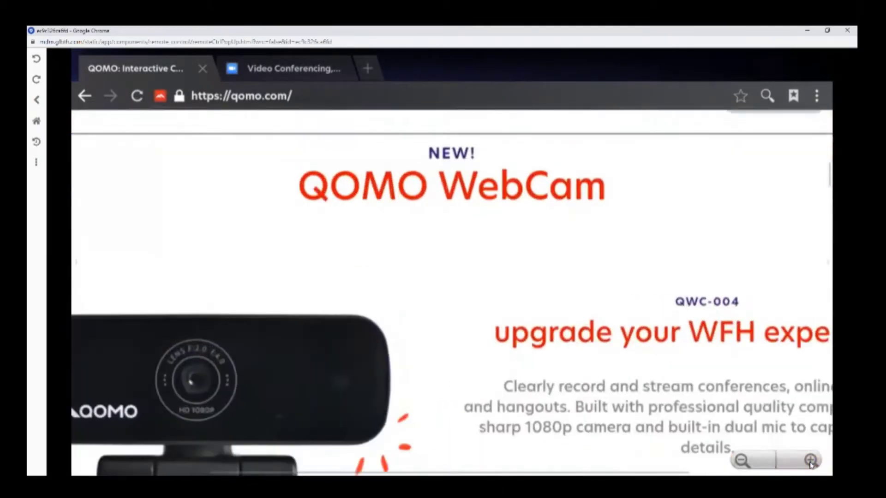
{"action": "left_click", "coordinate": [762, 467]}
{"action": "left_click", "coordinate": [762, 467]}
{"action": "left_click", "coordinate": [761, 467]}
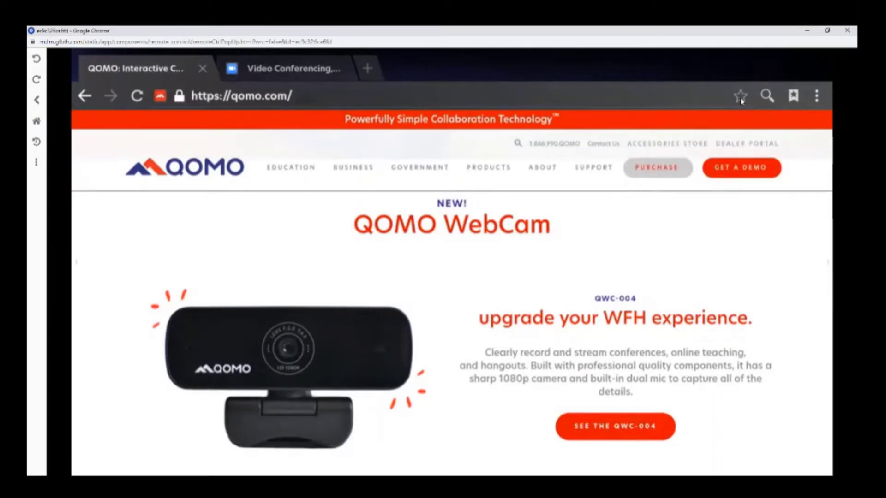
{"action": "left_click", "coordinate": [792, 97]}
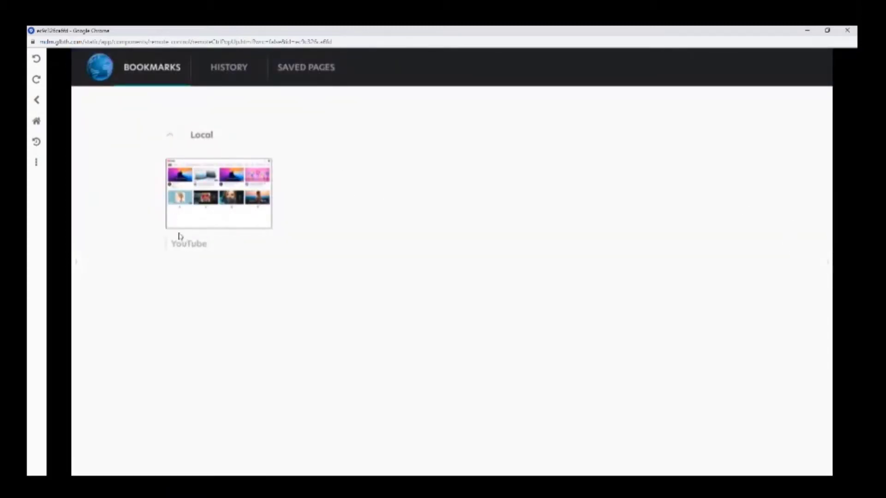
Back in Google Drive, open the A2.1 lesson presentation and advance to slide 3.
{"action": "key", "text": "Escape"}
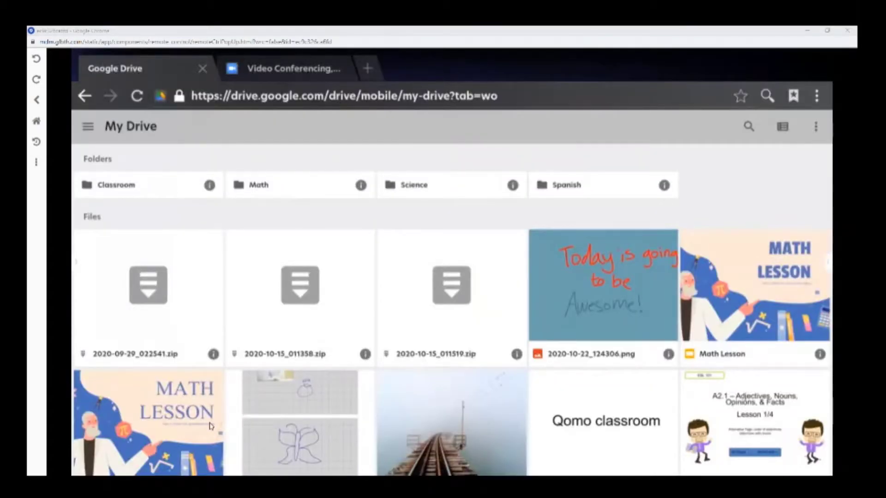
{"action": "left_click", "coordinate": [734, 412]}
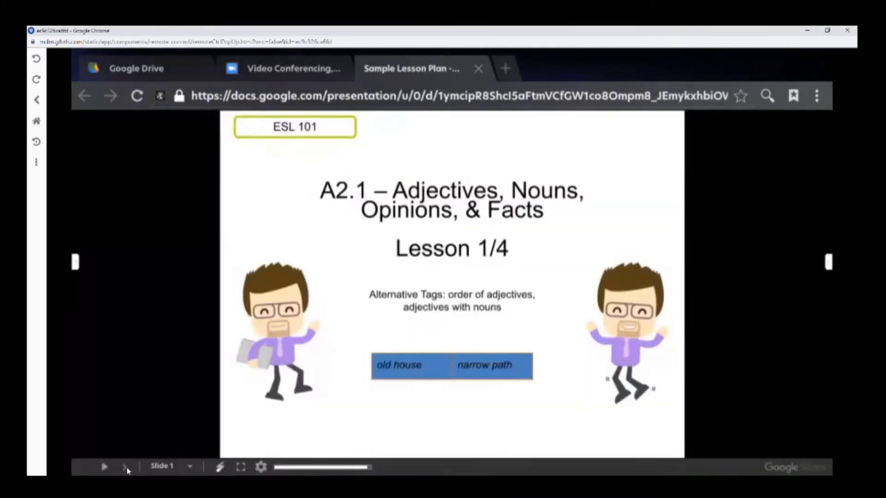
{"action": "left_click", "coordinate": [125, 468]}
{"action": "left_click", "coordinate": [126, 468]}
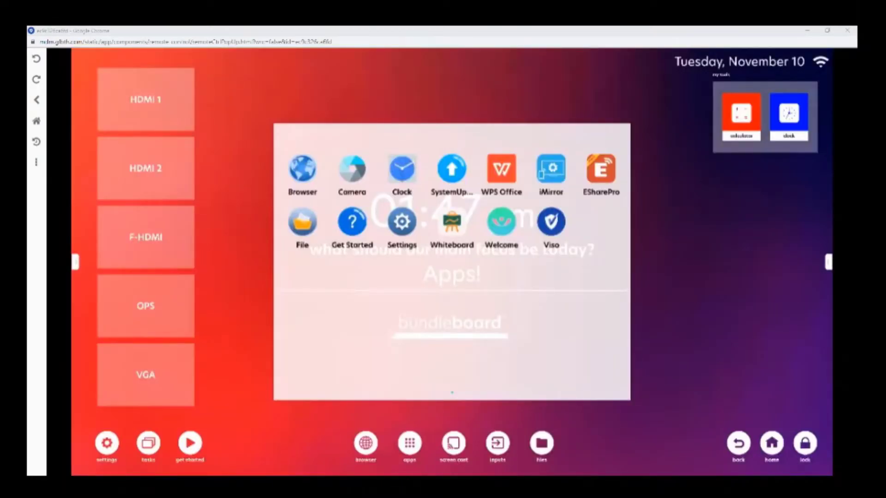
In Clock, start and pause a 30-second timer, then start the stopwatch.
{"action": "left_click", "coordinate": [401, 169]}
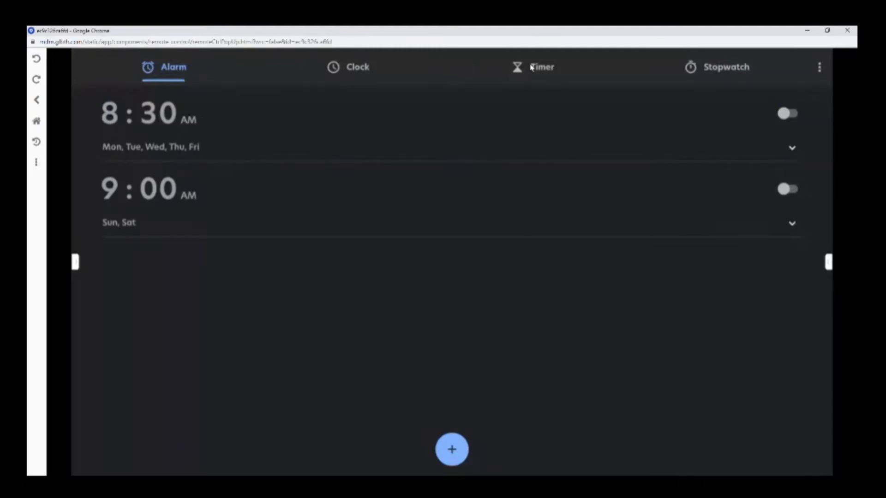
{"action": "left_click", "coordinate": [531, 68]}
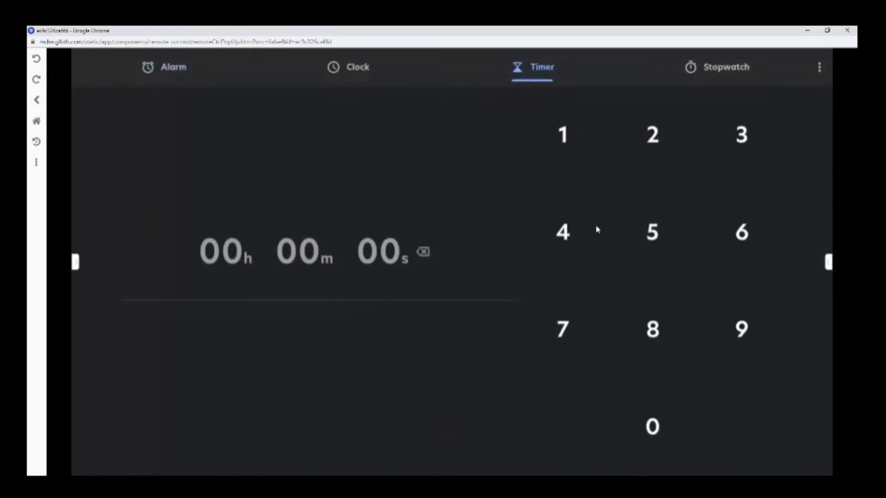
{"action": "key", "text": "3"}
{"action": "key", "text": "0"}
{"action": "left_click", "coordinate": [454, 457]}
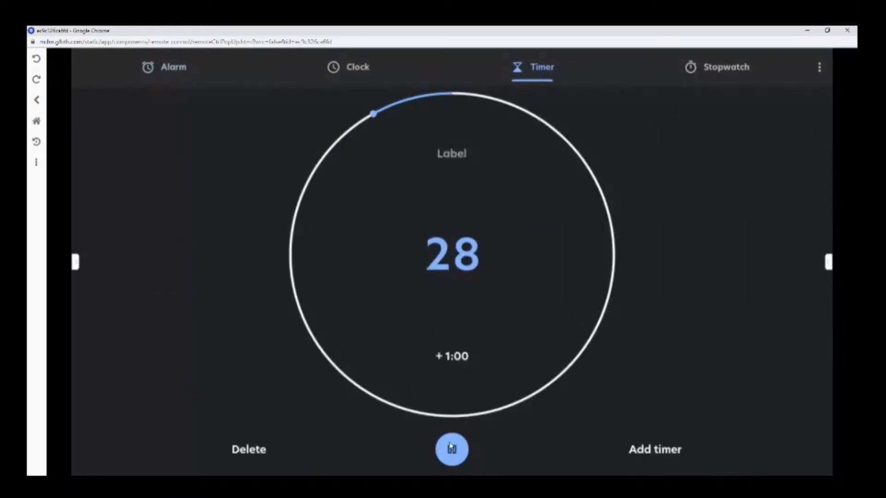
{"action": "left_click", "coordinate": [451, 447]}
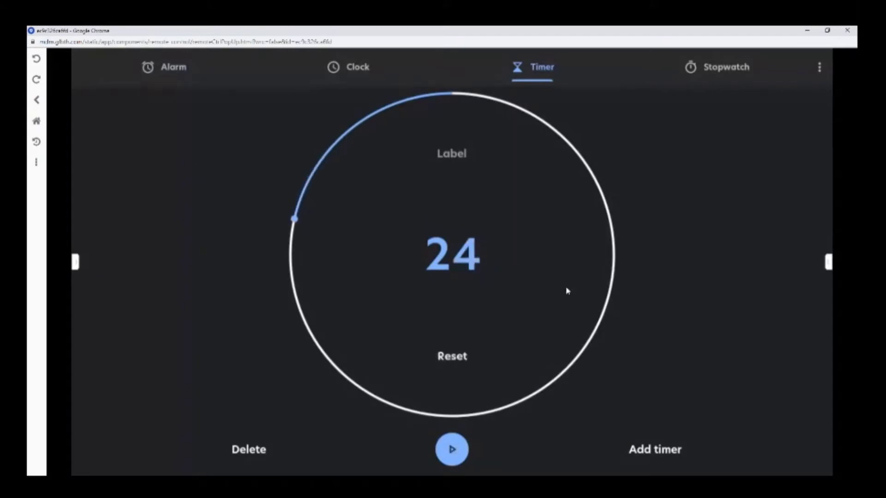
{"action": "left_click", "coordinate": [716, 68]}
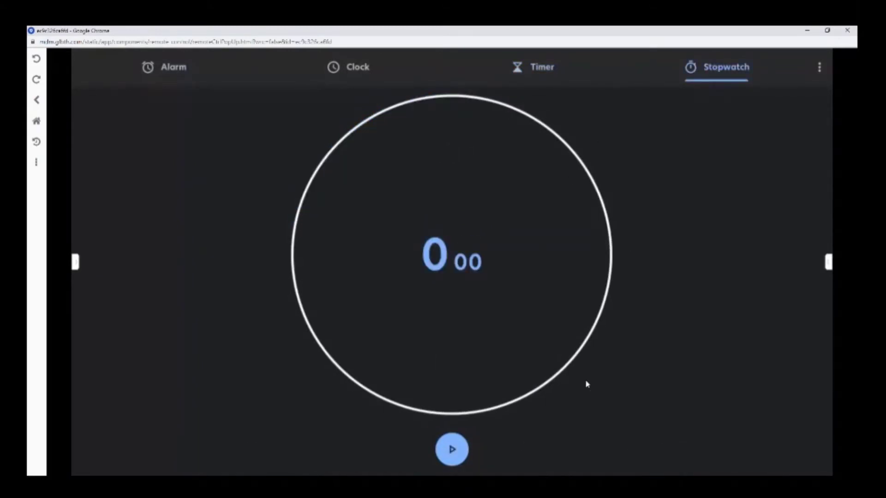
{"action": "left_click", "coordinate": [450, 455]}
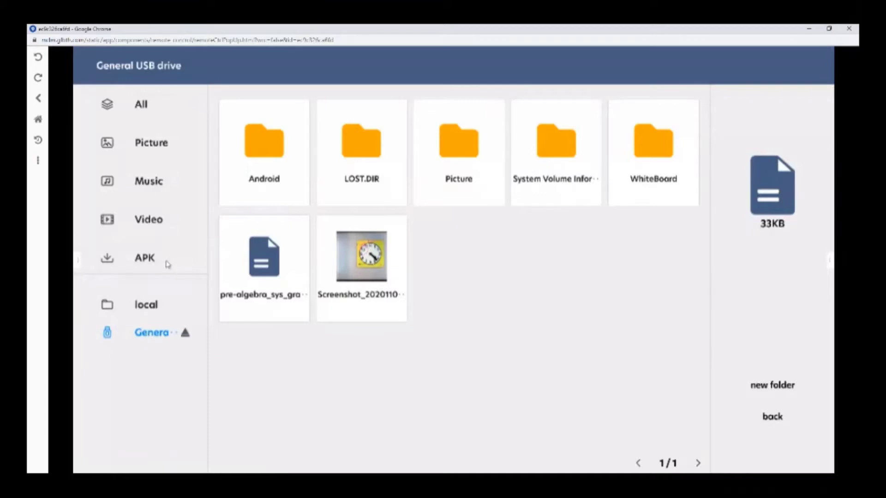
Open the pre-algebra worksheet PDF from the General USB drive.
{"action": "left_click", "coordinate": [261, 268]}
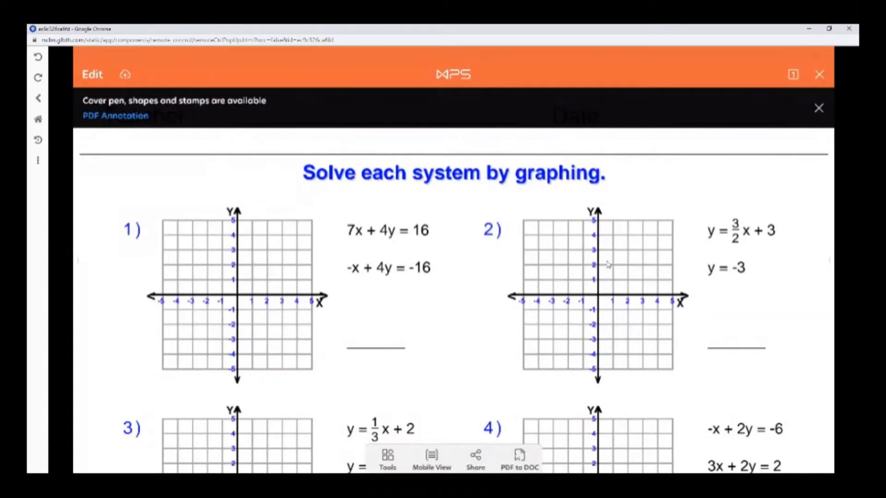
Scroll down through the pre-algebra worksheet in WPS Office.
{"action": "scroll", "coordinate": [607, 270], "scroll_direction": "down", "scroll_amount": 3}
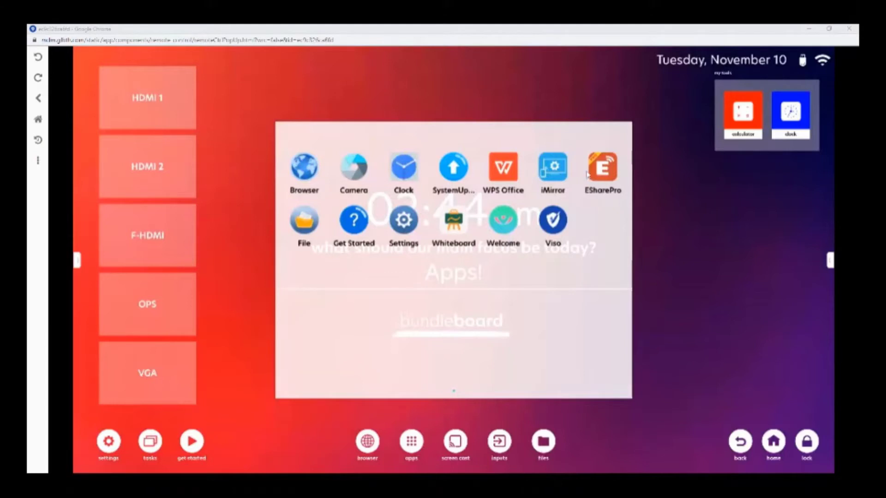
In EShare settings, try 6-digit PIN Code mode, revert to Device Name, keep 4 Screens.
{"action": "left_click", "coordinate": [565, 184]}
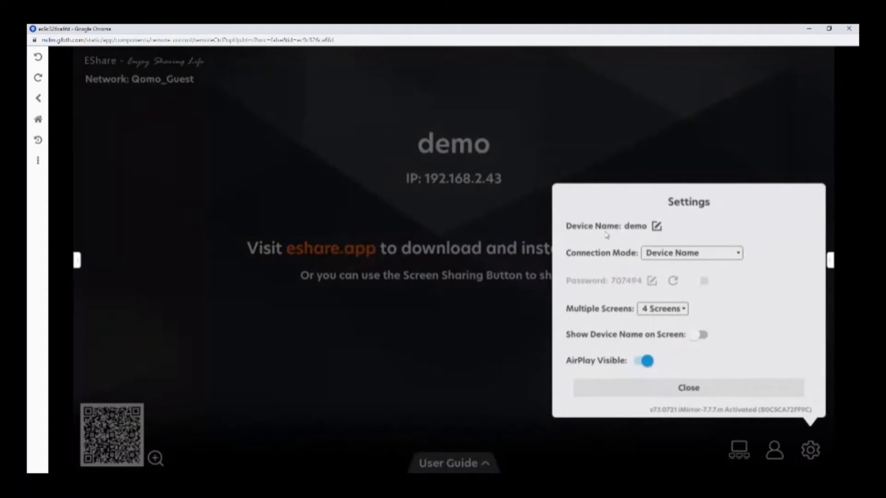
{"action": "left_click", "coordinate": [735, 255]}
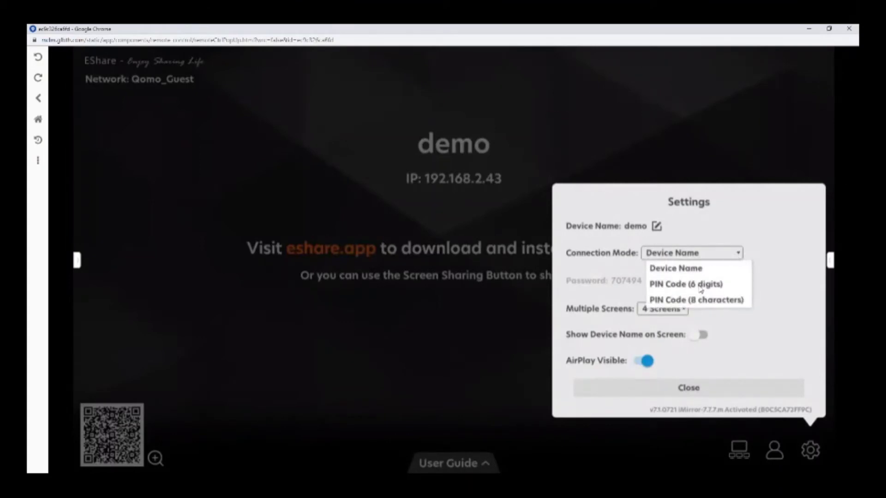
{"action": "left_click", "coordinate": [701, 289]}
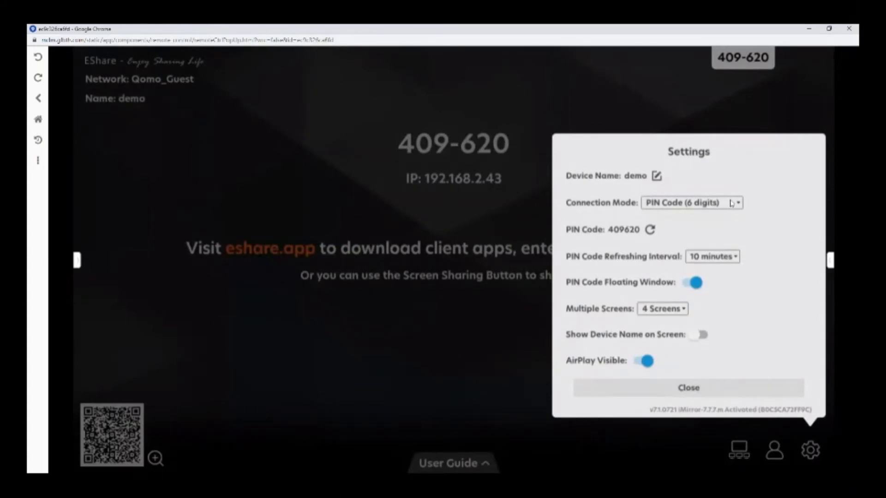
{"action": "left_click", "coordinate": [665, 307]}
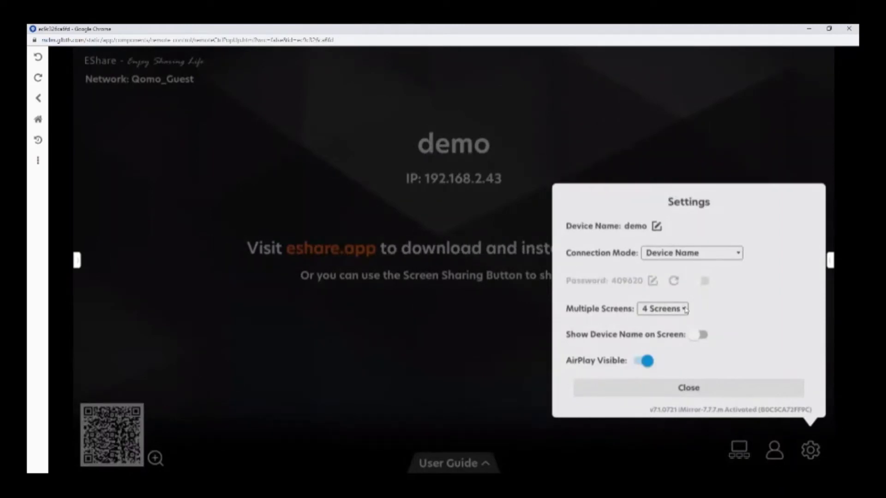
{"action": "left_click", "coordinate": [685, 309]}
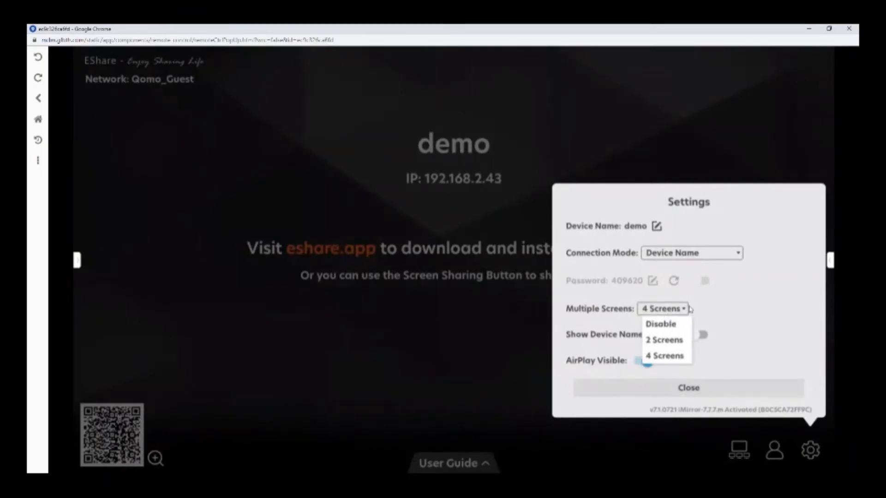
{"action": "left_click", "coordinate": [744, 320]}
{"action": "left_click", "coordinate": [379, 252]}
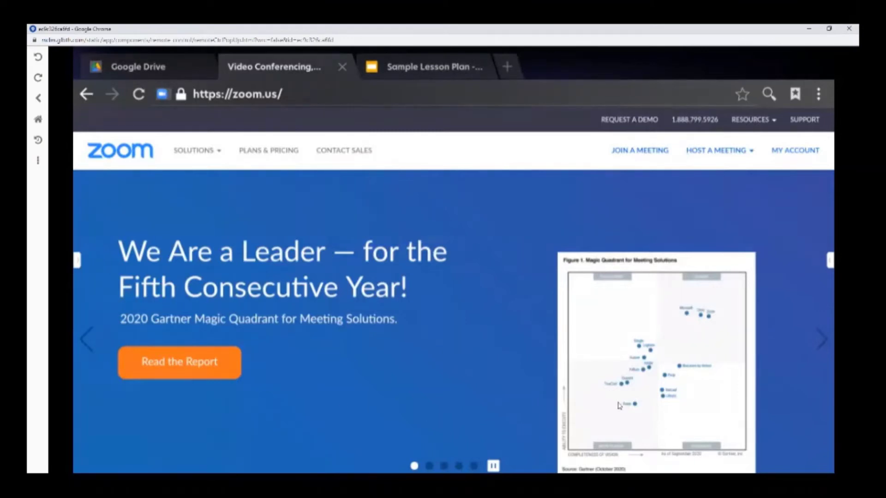
Host a new Zoom meeting and confirm downloading the Zoom client.
{"action": "left_click", "coordinate": [720, 150]}
{"action": "left_click", "coordinate": [678, 172]}
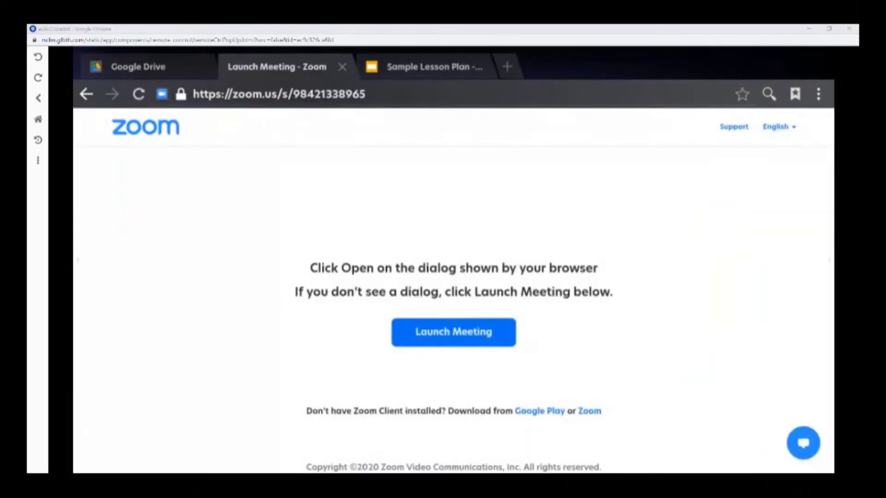
{"action": "left_click", "coordinate": [590, 410]}
{"action": "left_click", "coordinate": [588, 290]}
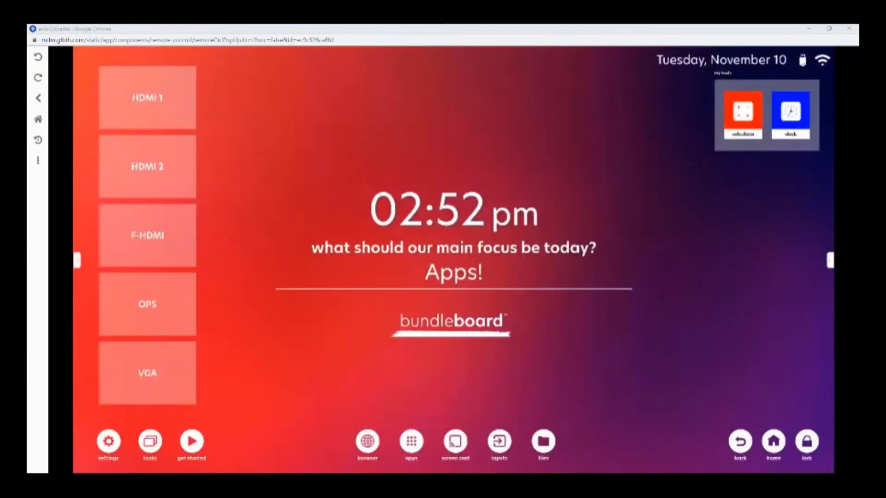
Browse the board's local storage and open the Download folder.
{"action": "left_click", "coordinate": [543, 441]}
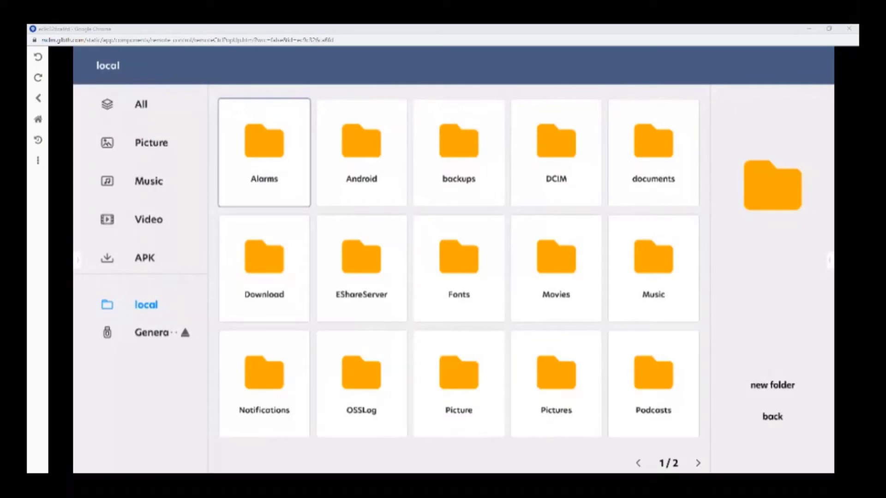
{"action": "left_click", "coordinate": [284, 276]}
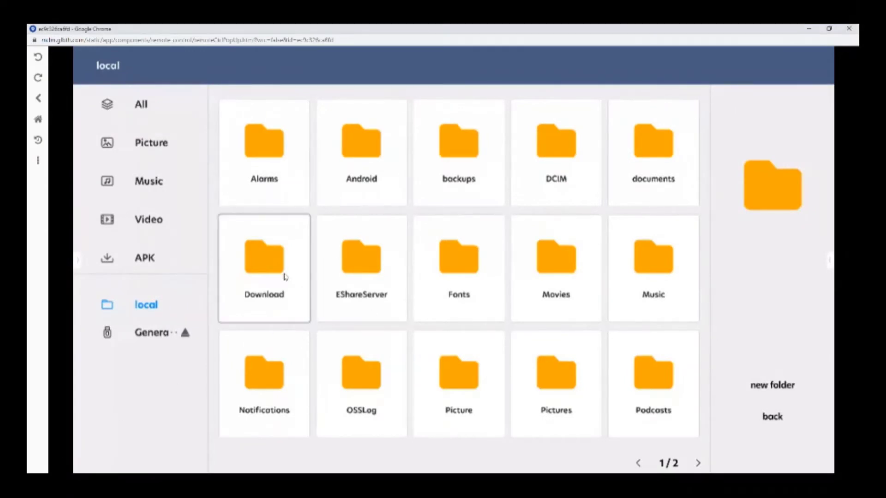
{"action": "left_click", "coordinate": [284, 276]}
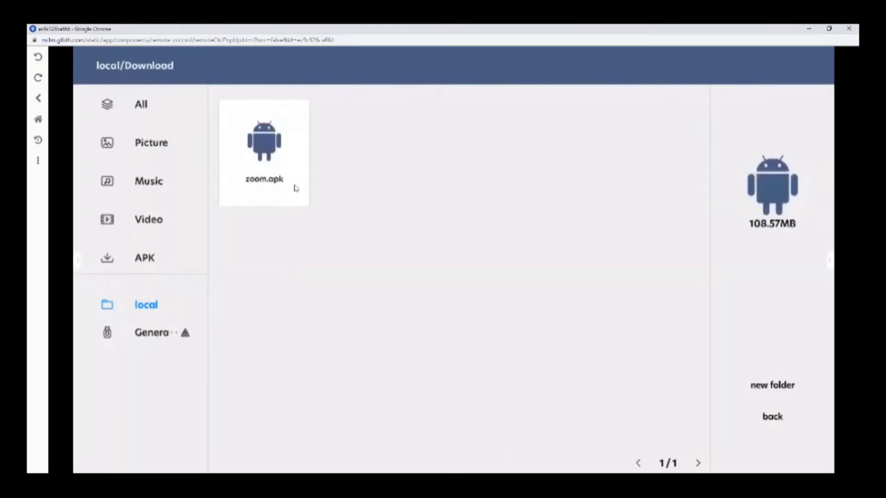
Install Zoom from zoom.apk past the unknown-apps warning, then launch it.
{"action": "left_click", "coordinate": [279, 161]}
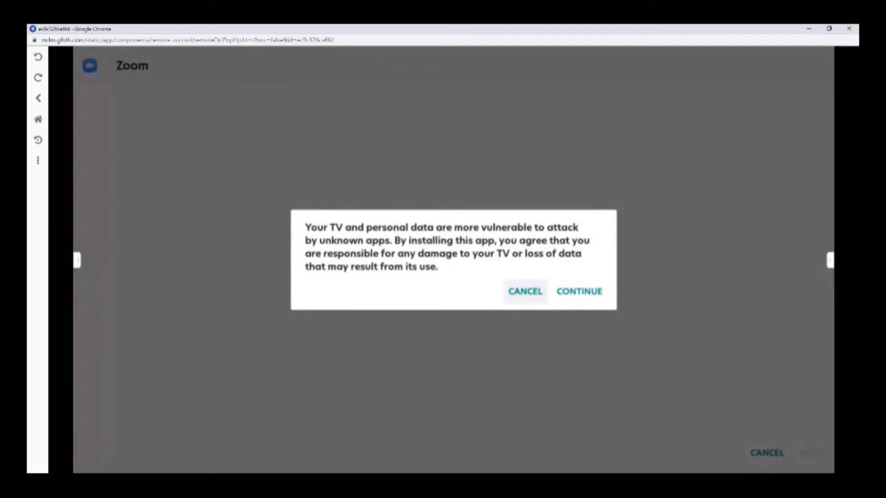
{"action": "left_click", "coordinate": [579, 291]}
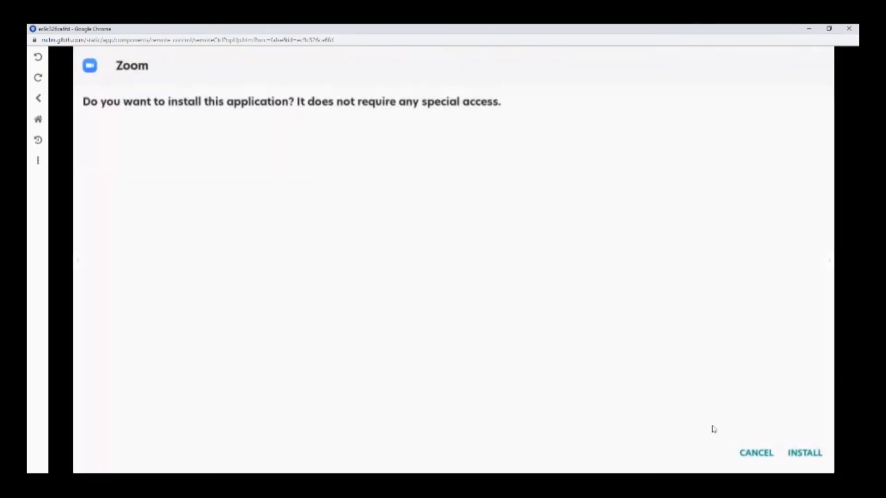
{"action": "left_click", "coordinate": [815, 453]}
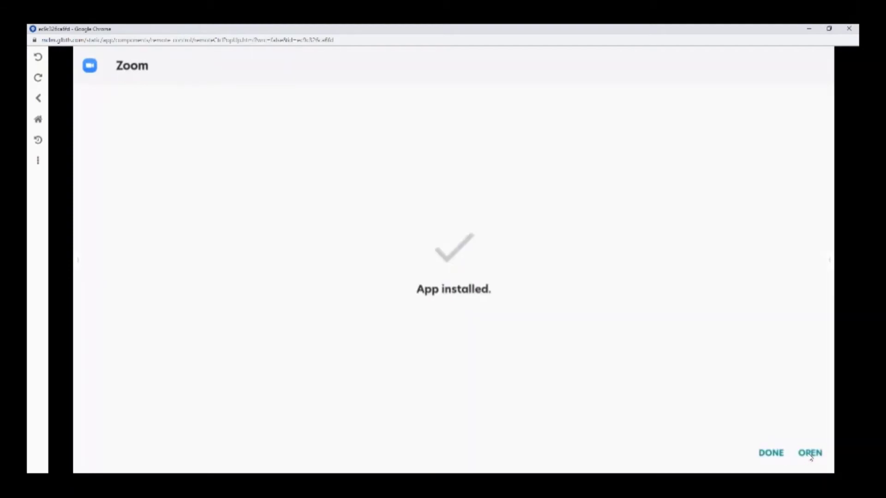
{"action": "left_click", "coordinate": [811, 456]}
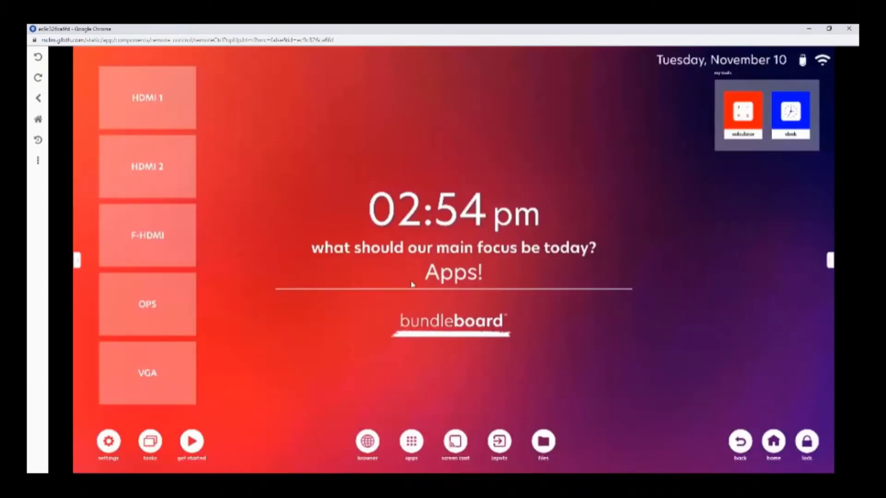
{"action": "left_click", "coordinate": [415, 448]}
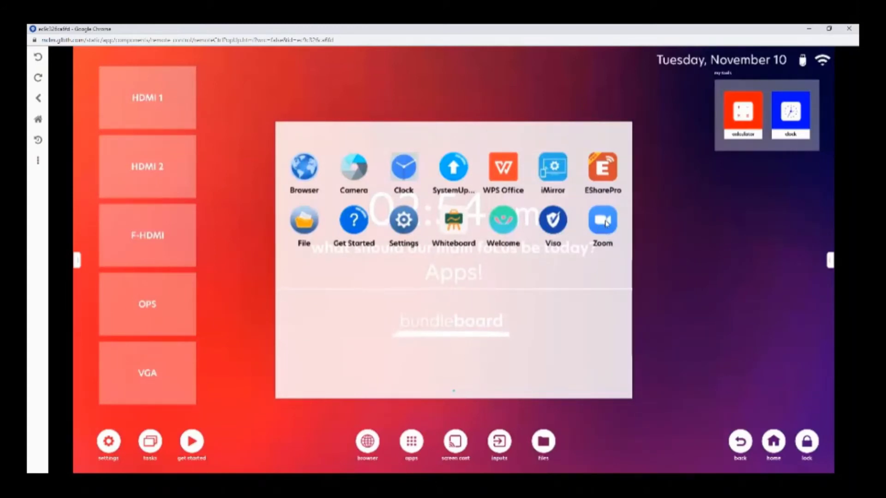
{"action": "left_click", "coordinate": [606, 224]}
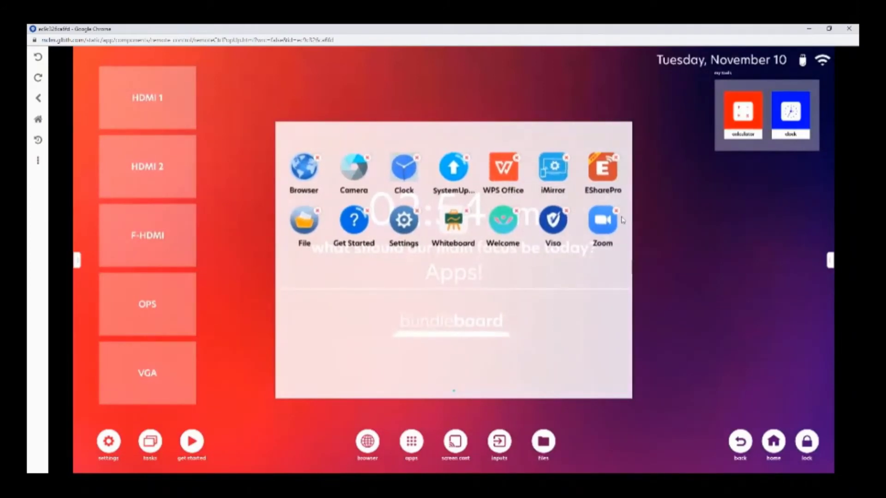
{"action": "left_click", "coordinate": [651, 227]}
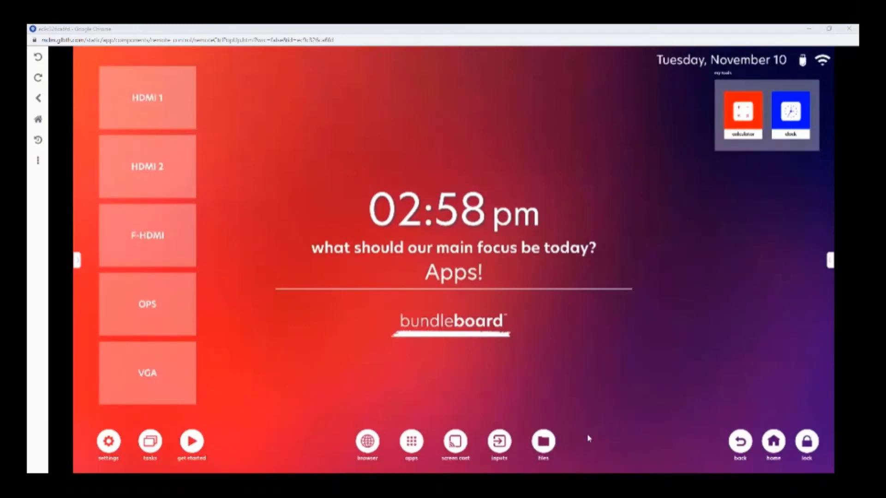
Open the com.android.chrome APK from the General USB drive in the file manager.
{"action": "left_click", "coordinate": [545, 442]}
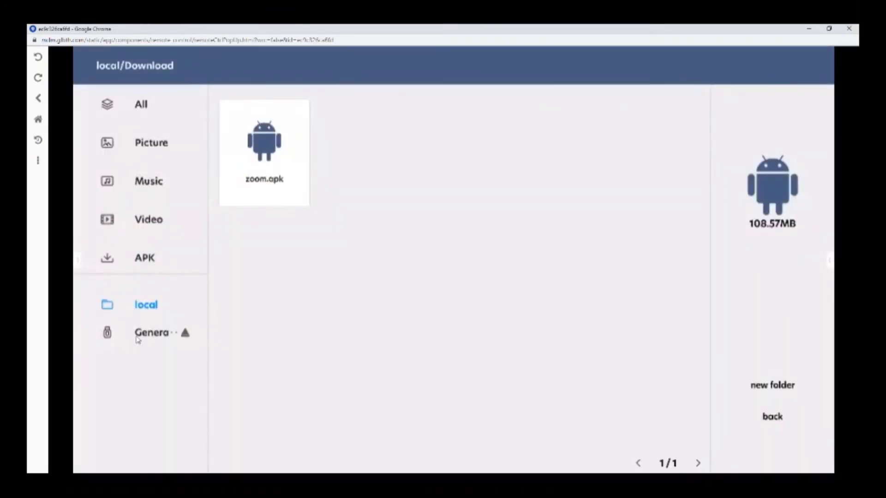
{"action": "left_click", "coordinate": [139, 337]}
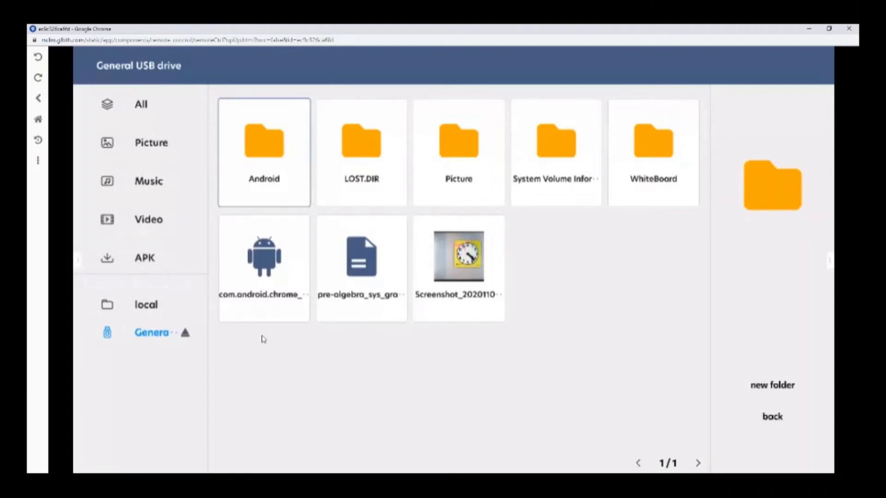
{"action": "left_click", "coordinate": [263, 282]}
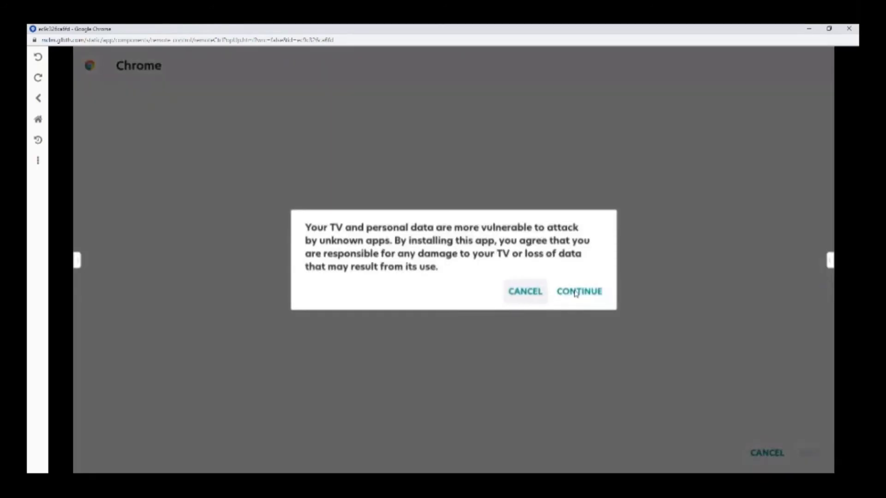
Allow the unknown-app install, install Chrome, open it and accept its welcome terms.
{"action": "left_click", "coordinate": [576, 292]}
{"action": "key", "text": "Return"}
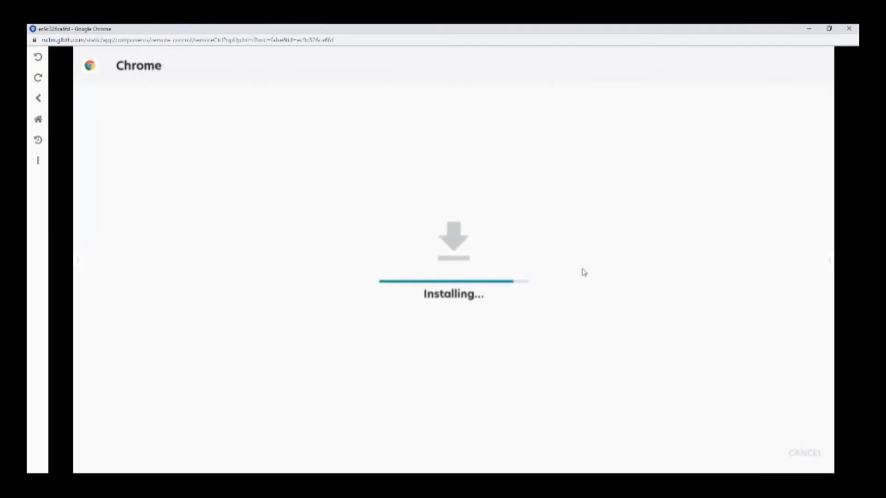
{"action": "left_click", "coordinate": [811, 453]}
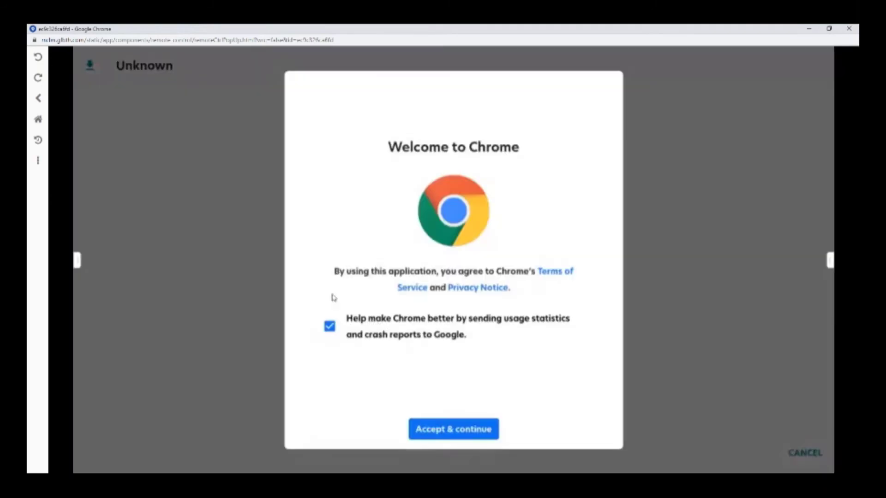
{"action": "key", "text": "Return"}
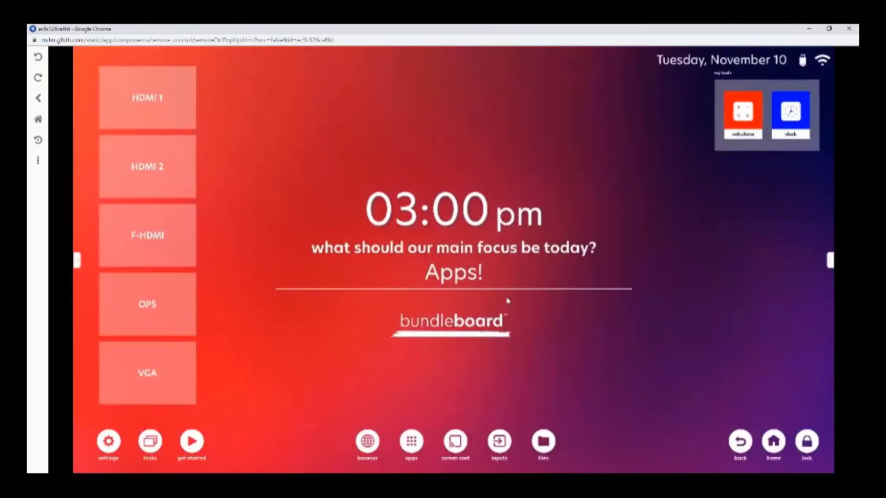
Open the apps panel from the bottom dock to view the installed apps.
{"action": "left_click", "coordinate": [412, 449]}
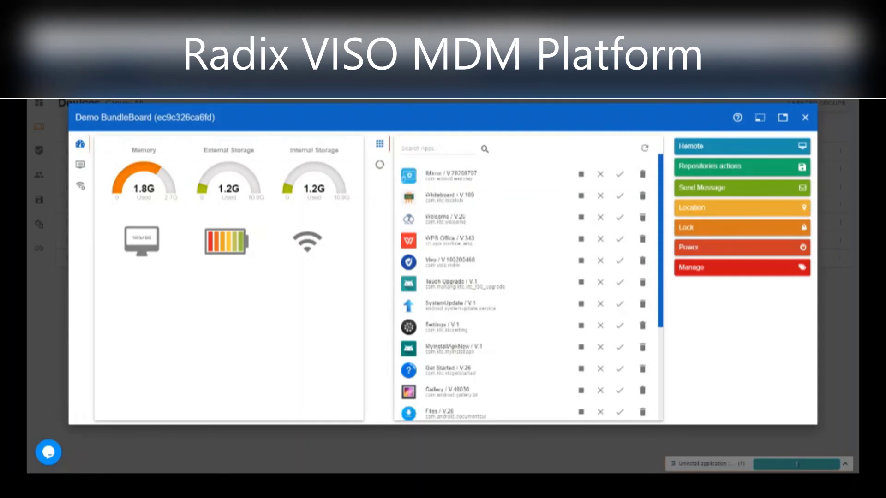
Open Install Packages from the Demo BundleBoard's repository actions and browse the package list.
{"action": "left_click", "coordinate": [768, 170]}
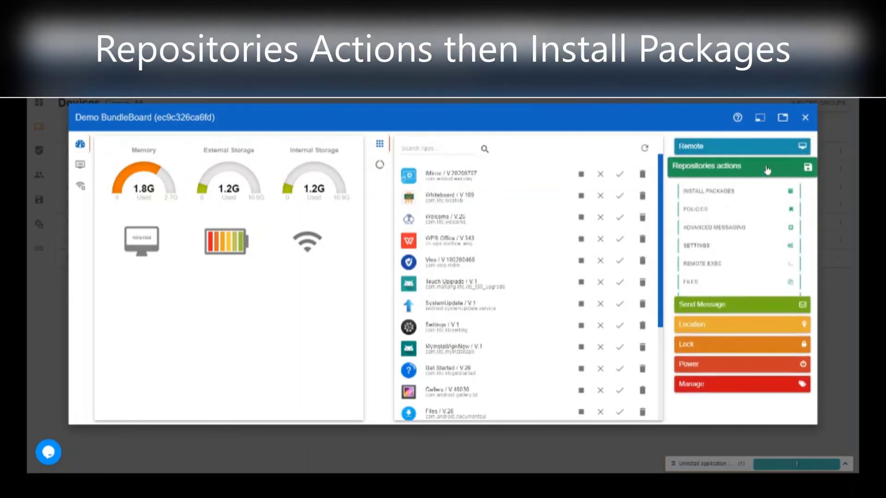
{"action": "left_click", "coordinate": [729, 193]}
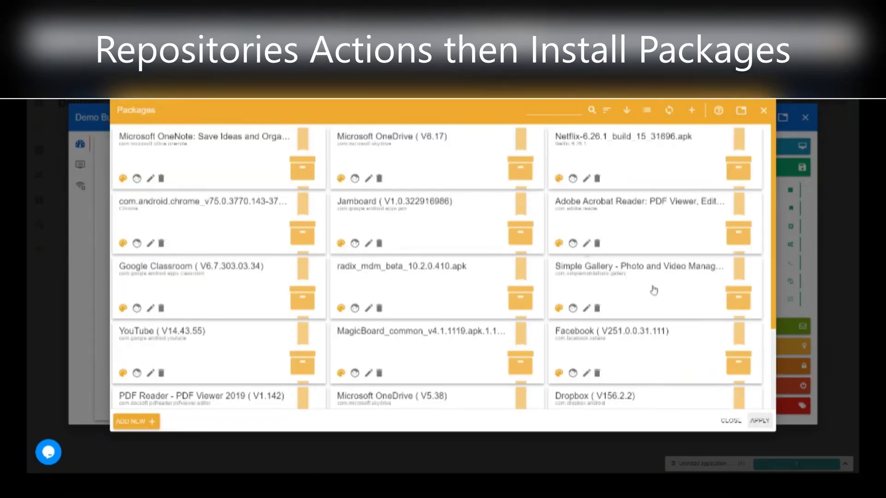
{"action": "scroll", "coordinate": [185, 335], "scroll_direction": "down", "scroll_amount": 3}
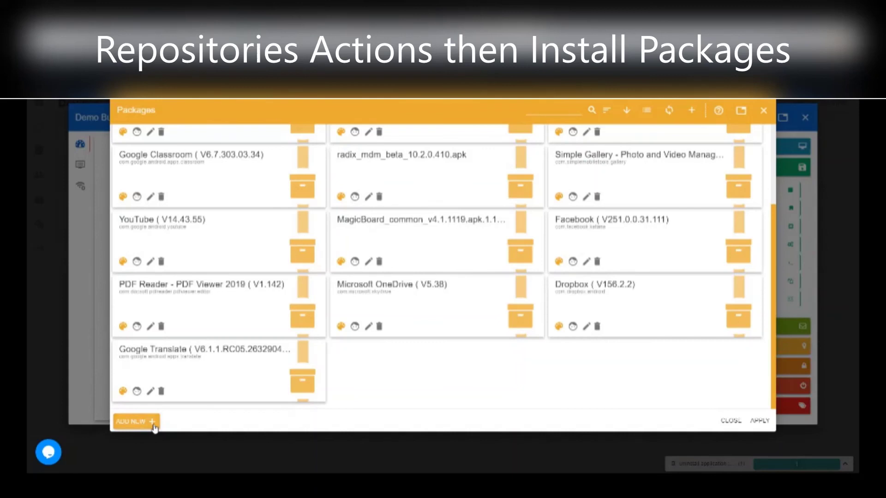
Add package com.microsoft.office.onenote from the Play Store and upload it.
{"action": "left_click", "coordinate": [153, 428]}
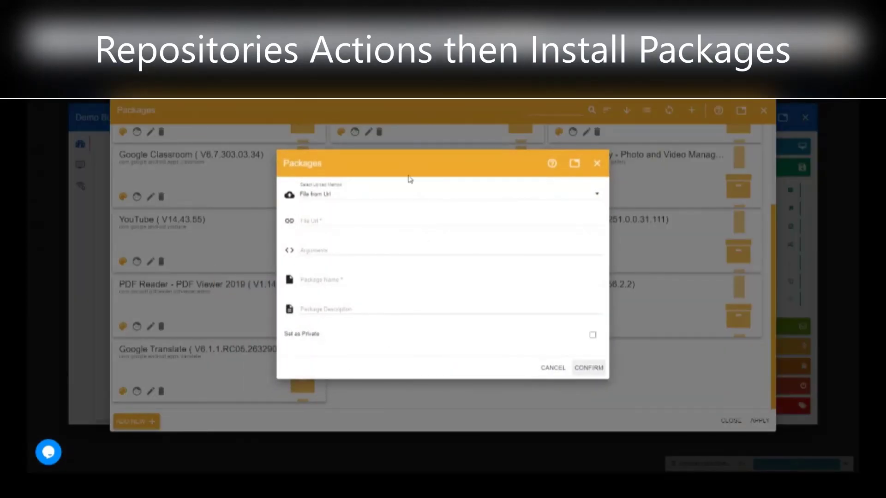
{"action": "left_click", "coordinate": [595, 194]}
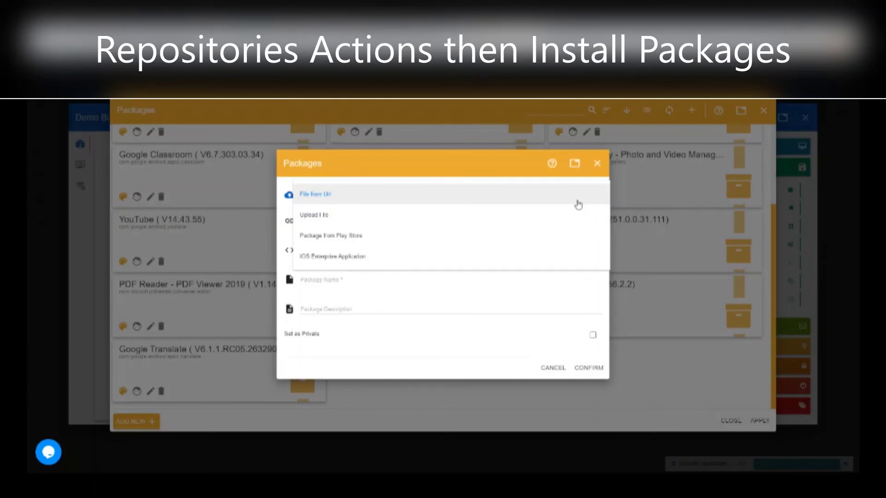
{"action": "left_click", "coordinate": [347, 236]}
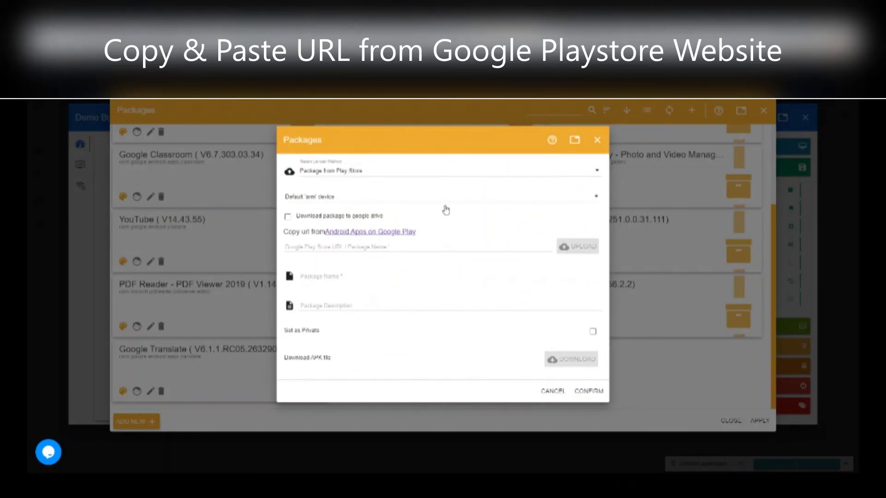
{"action": "left_click", "coordinate": [328, 248]}
{"action": "type", "text": "com.microsoft.office.onenote"}
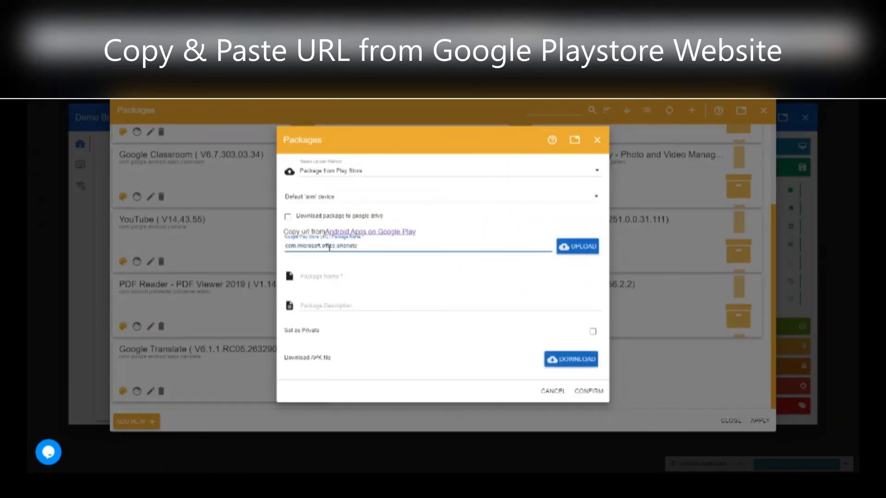
{"action": "left_click", "coordinate": [582, 251]}
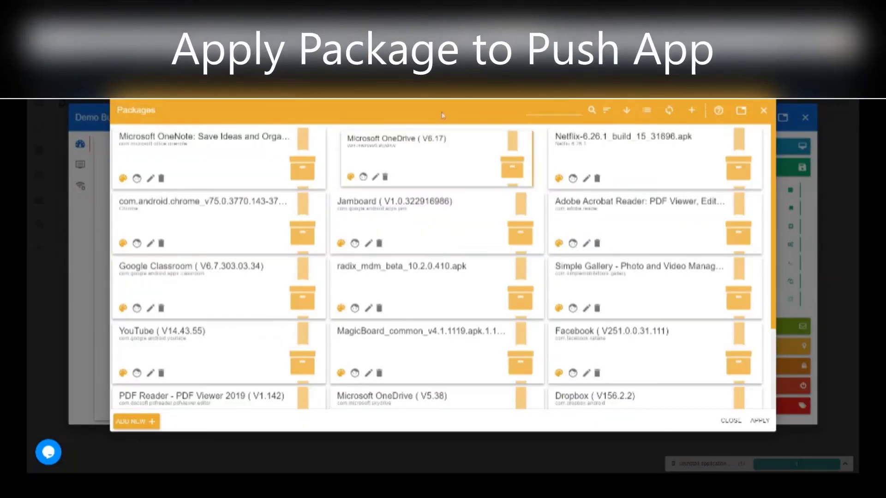
Select the Microsoft OneNote package and apply it to the Demo BundleBoard.
{"action": "left_click", "coordinate": [235, 158]}
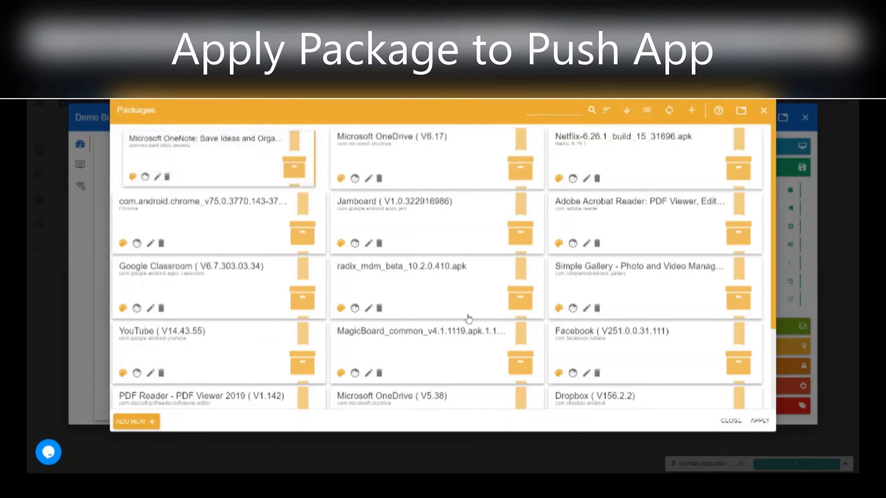
{"action": "left_click", "coordinate": [759, 421]}
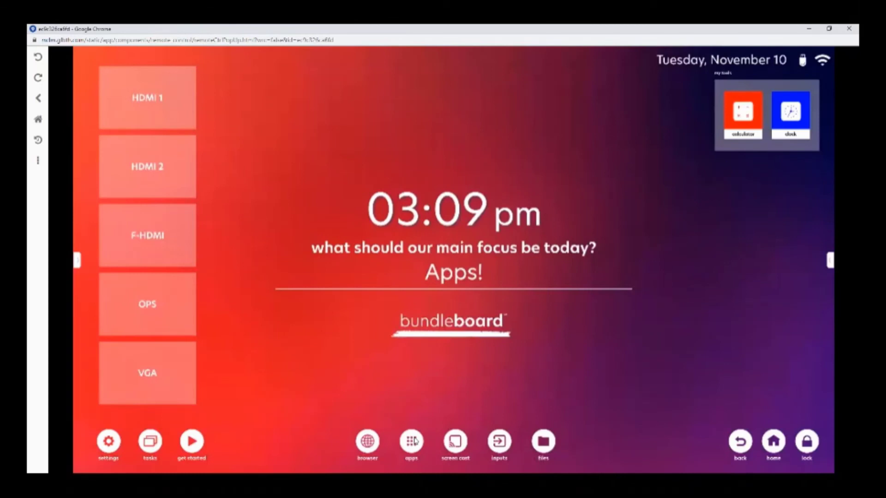
Open the apps panel to confirm OneNote now appears beside Chrome and Zoom.
{"action": "left_click", "coordinate": [412, 442]}
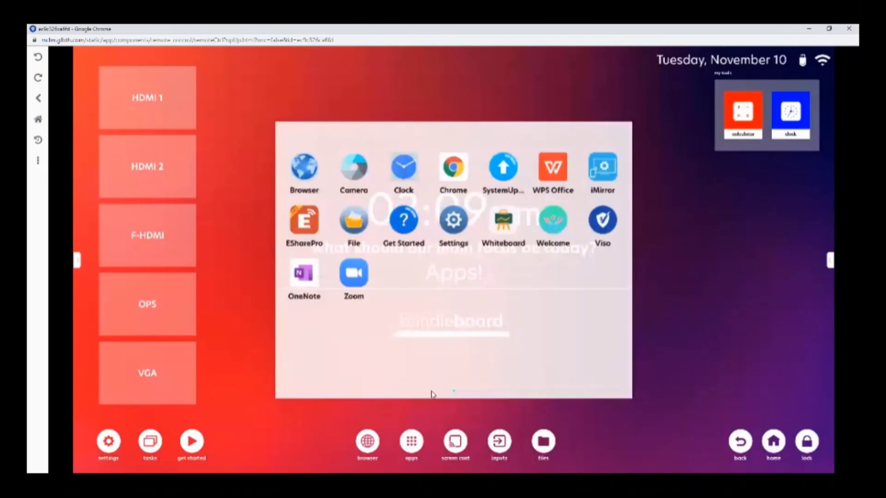
Launch OneNote and handwrite 5+5=10 in red ink on the new page.
{"action": "left_click", "coordinate": [305, 284]}
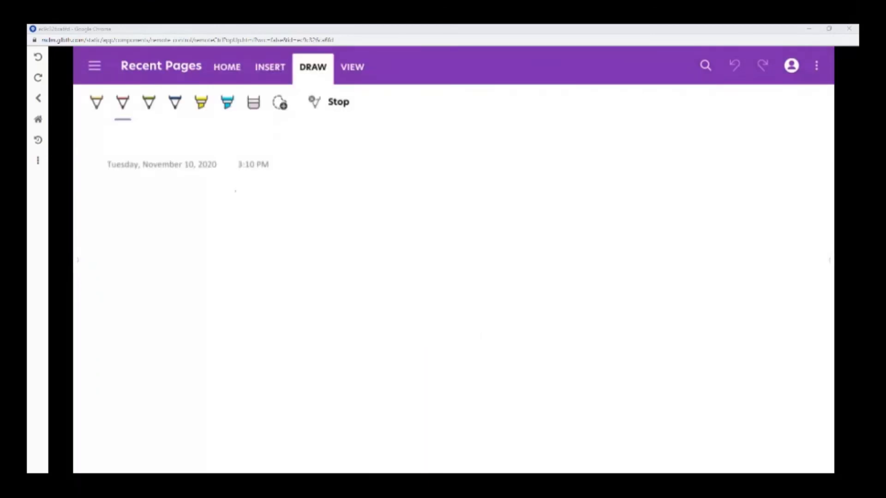
{"action": "mouse_move", "coordinate": [237, 191]}
{"action": "left_mouse_down"}
{"action": "mouse_move", "coordinate": [267, 188]}
{"action": "mouse_move", "coordinate": [278, 229]}
{"action": "left_mouse_up"}
{"action": "mouse_move", "coordinate": [299, 193]}
{"action": "left_mouse_down"}
{"action": "mouse_move", "coordinate": [324, 216]}
{"action": "mouse_move", "coordinate": [338, 187]}
{"action": "left_mouse_up"}
{"action": "left_click_drag", "start_coordinate": [336, 212], "coordinate": [370, 218]}
{"action": "left_click_drag", "start_coordinate": [387, 193], "coordinate": [387, 240]}
{"action": "left_click_drag", "start_coordinate": [402, 203], "coordinate": [403, 202]}
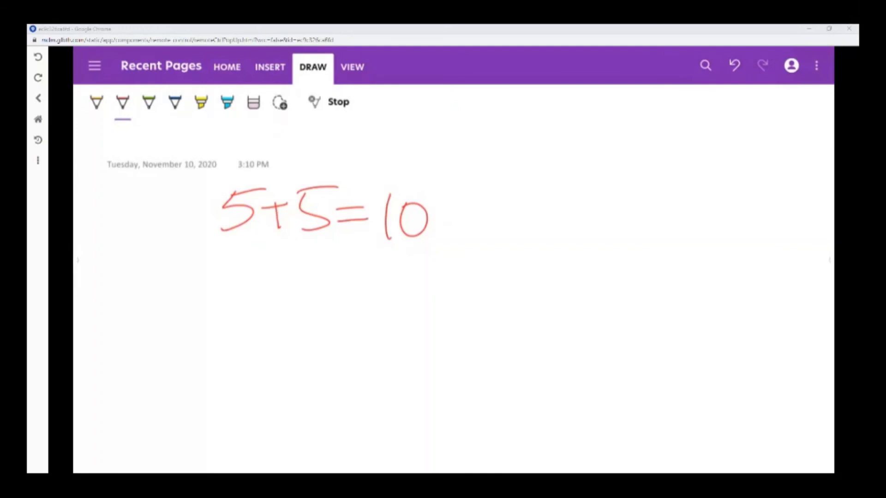